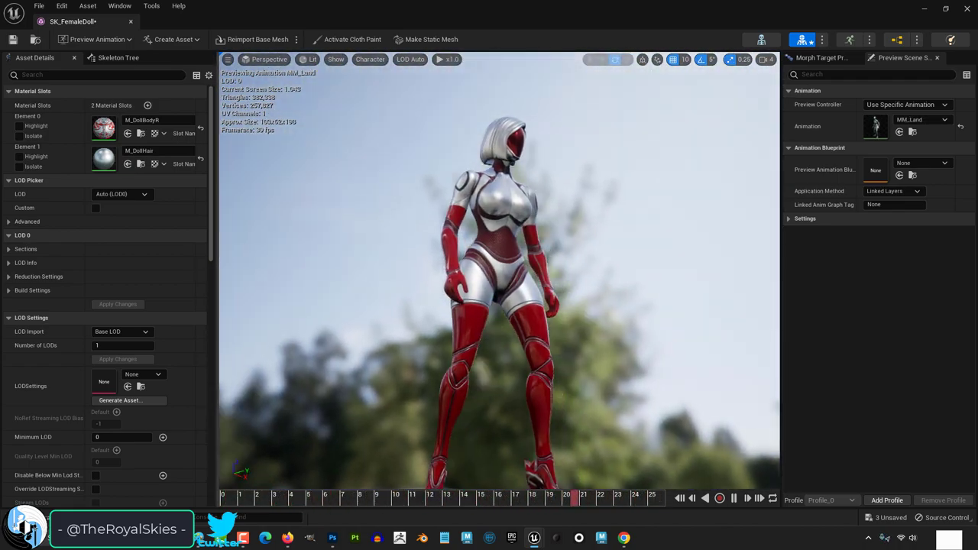
Step: Scroll down through the ArtStation Following feed and back up a little
{"action": "scroll", "coordinate": [348, 374], "scroll_direction": "down", "scroll_amount": 3}
{"action": "scroll", "coordinate": [348, 375], "scroll_direction": "down", "scroll_amount": 3}
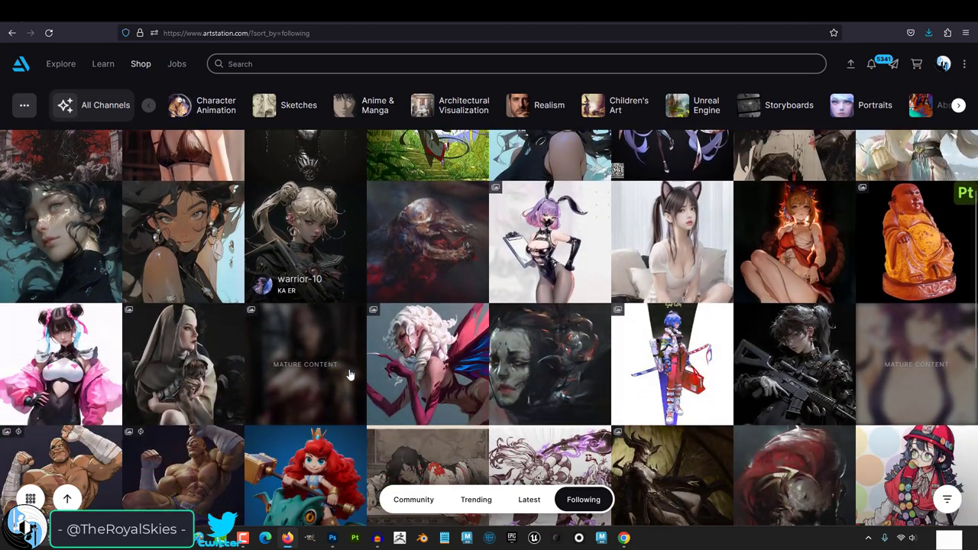
{"action": "scroll", "coordinate": [348, 375], "scroll_direction": "down", "scroll_amount": 1}
{"action": "scroll", "coordinate": [306, 366], "scroll_direction": "down", "scroll_amount": 2}
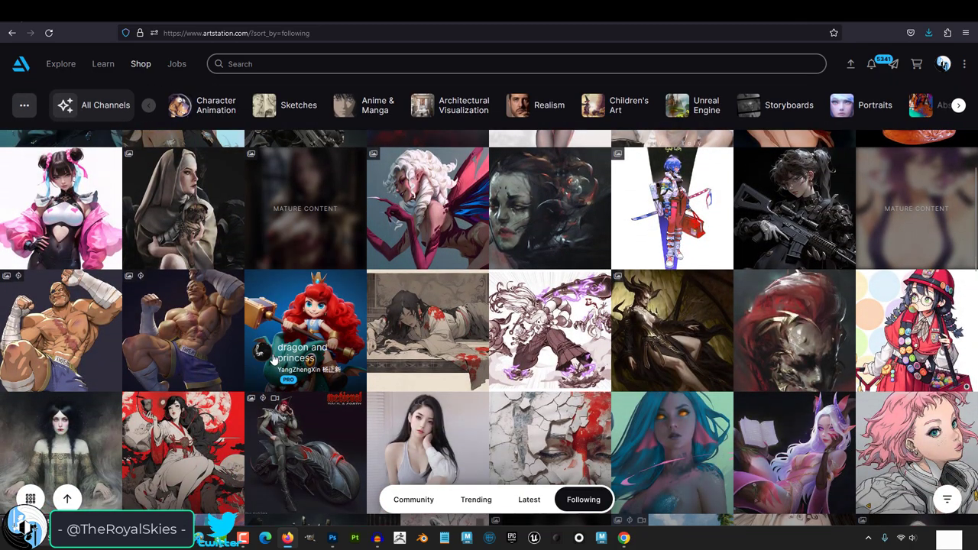
{"action": "scroll", "coordinate": [274, 360], "scroll_direction": "down", "scroll_amount": 1}
{"action": "scroll", "coordinate": [274, 359], "scroll_direction": "down", "scroll_amount": 2}
{"action": "scroll", "coordinate": [274, 360], "scroll_direction": "down", "scroll_amount": 2}
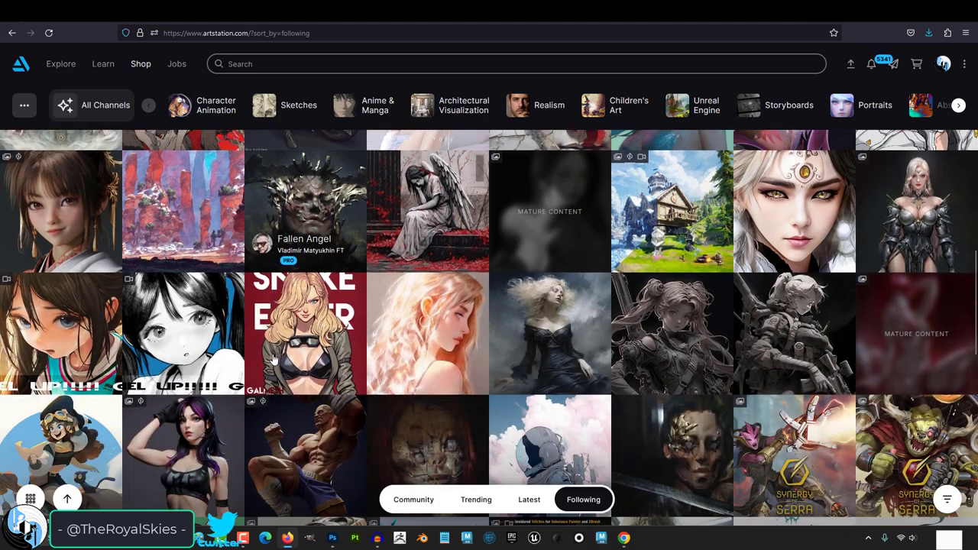
{"action": "scroll", "coordinate": [273, 360], "scroll_direction": "up", "scroll_amount": 5}
{"action": "scroll", "coordinate": [274, 359], "scroll_direction": "up", "scroll_amount": 5}
{"action": "scroll", "coordinate": [229, 305], "scroll_direction": "up", "scroll_amount": 2}
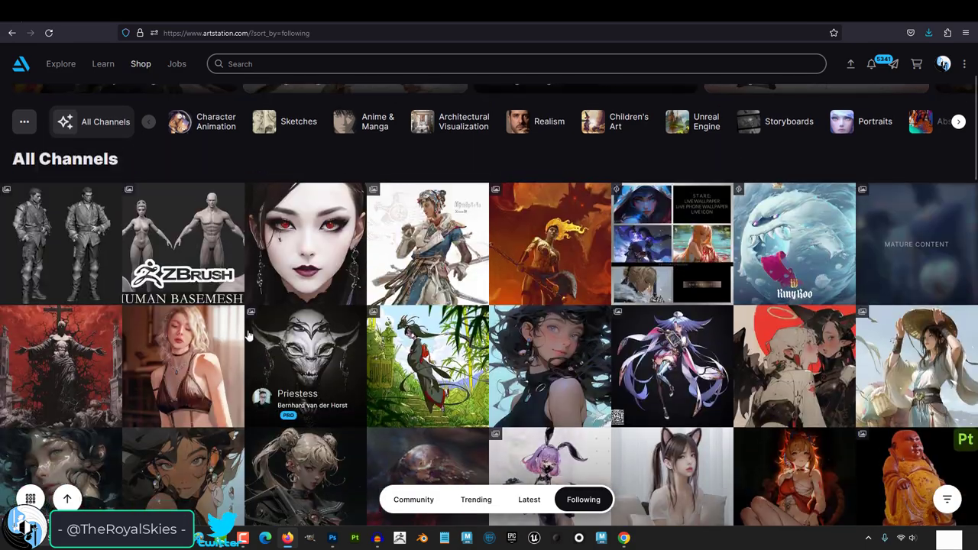
Step: Open the ZBrush human base-mesh artwork and scroll through its images
{"action": "left_click", "coordinate": [178, 242]}
{"action": "scroll", "coordinate": [431, 327], "scroll_direction": "down", "scroll_amount": 3}
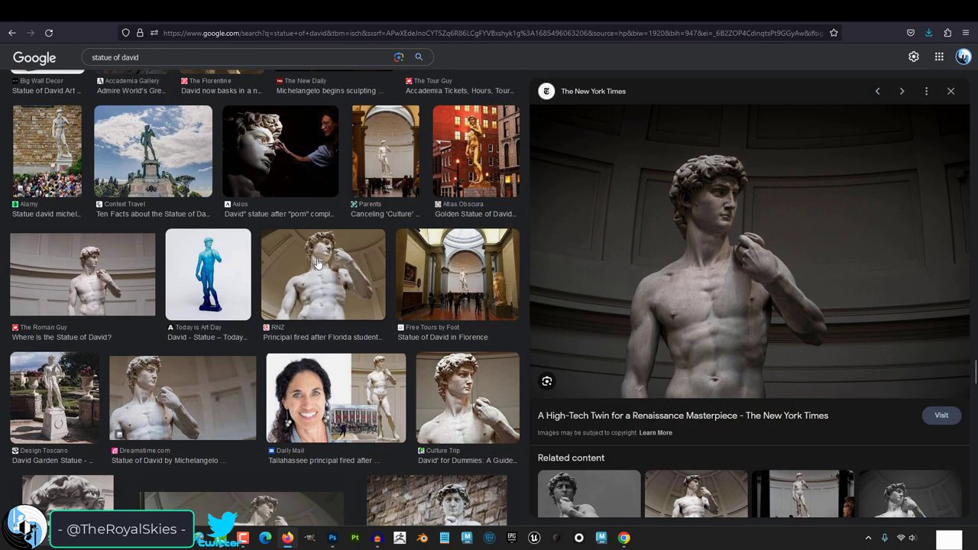
{"action": "scroll", "coordinate": [283, 281], "scroll_direction": "down", "scroll_amount": 5}
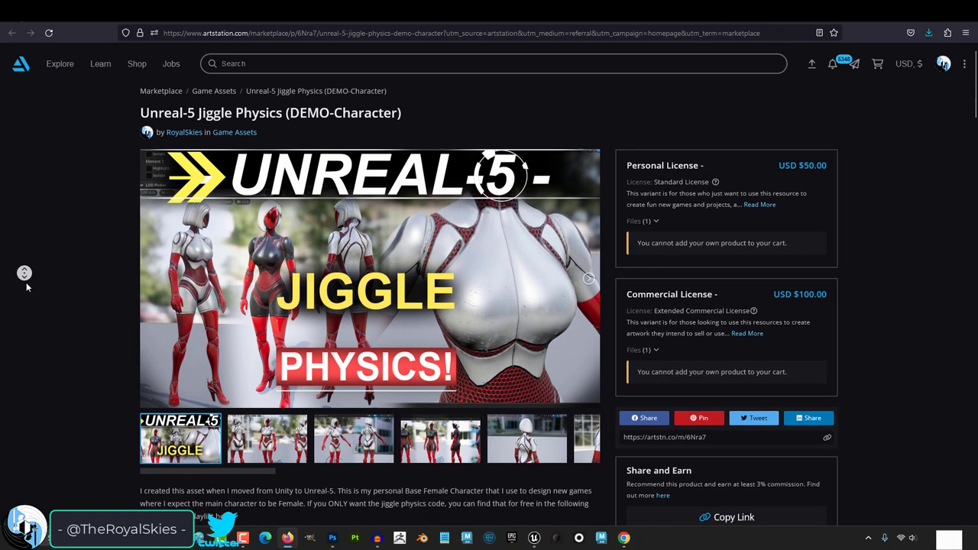
Step: Show the product's second preview image, then scroll the Marketplace home page down to New Releases
{"action": "middle_click", "coordinate": [26, 282]}
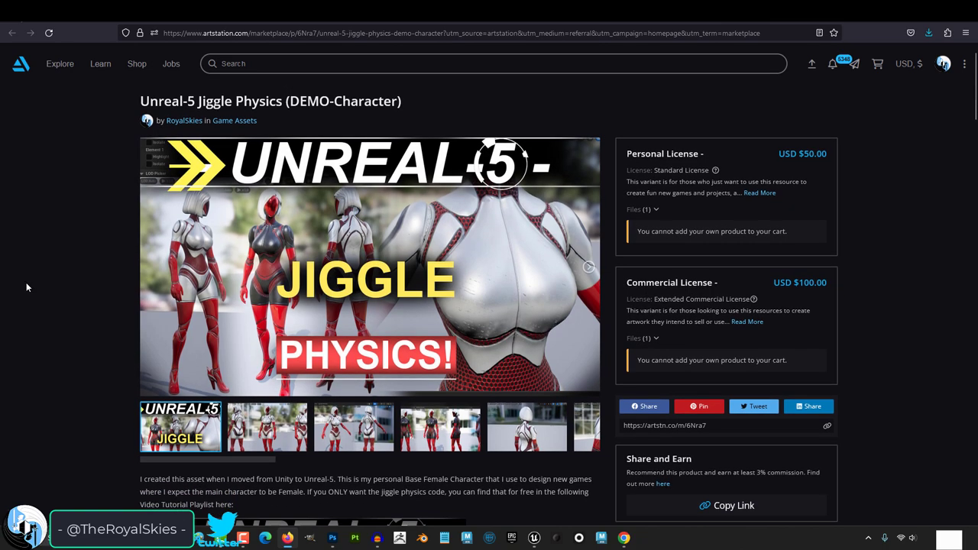
{"action": "left_click", "coordinate": [257, 439]}
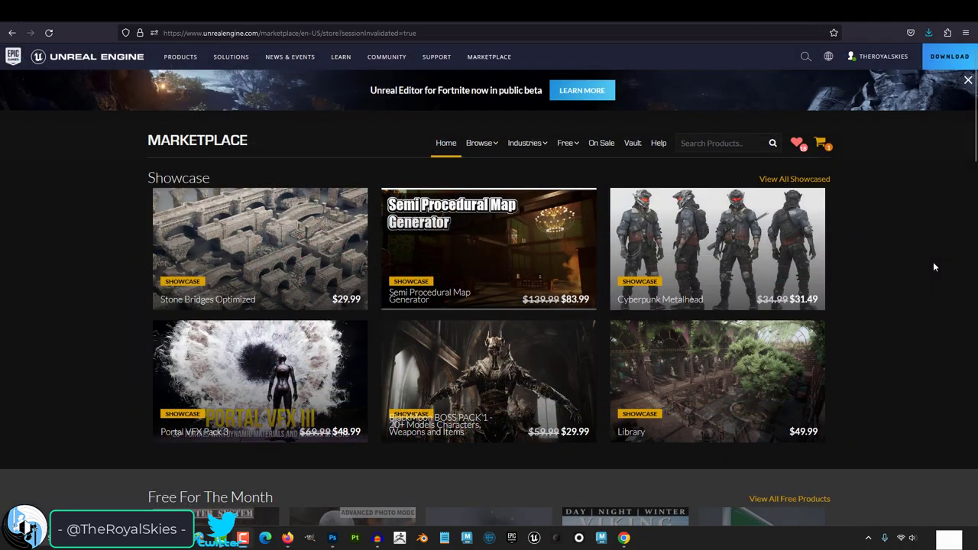
{"action": "scroll", "coordinate": [934, 267], "scroll_direction": "down", "scroll_amount": 2}
{"action": "scroll", "coordinate": [934, 267], "scroll_direction": "down", "scroll_amount": 2}
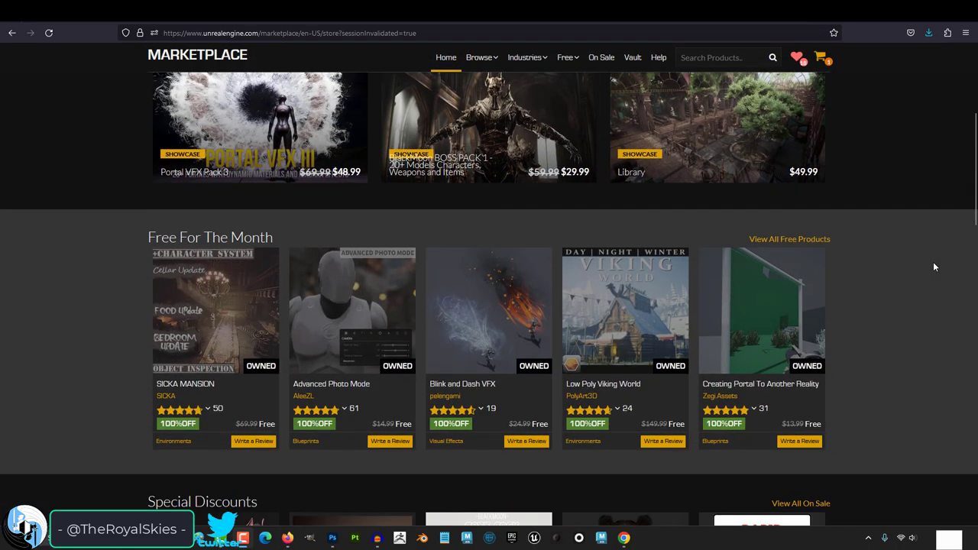
{"action": "scroll", "coordinate": [934, 267], "scroll_direction": "down", "scroll_amount": 3}
{"action": "scroll", "coordinate": [934, 267], "scroll_direction": "down", "scroll_amount": 2}
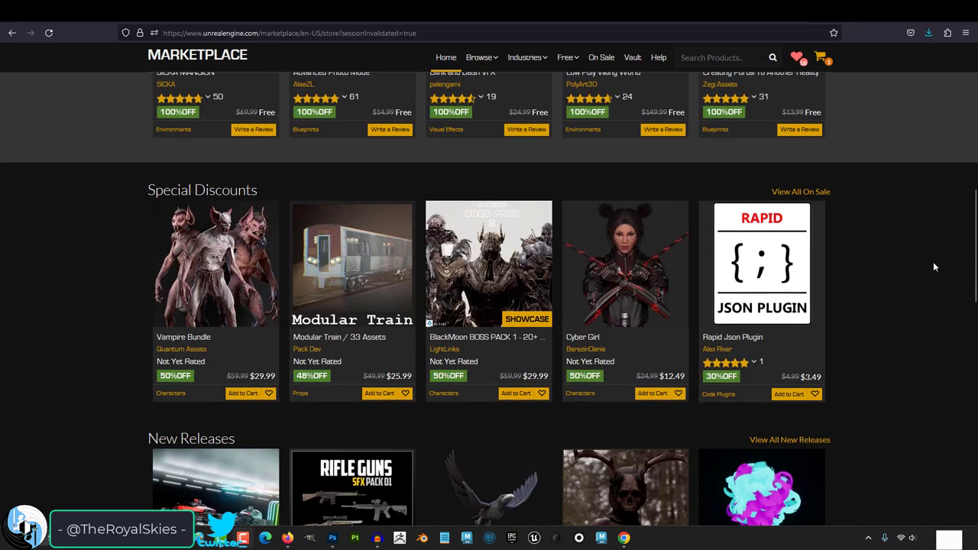
{"action": "scroll", "coordinate": [934, 267], "scroll_direction": "down", "scroll_amount": 4}
{"action": "scroll", "coordinate": [933, 262], "scroll_direction": "down", "scroll_amount": 4}
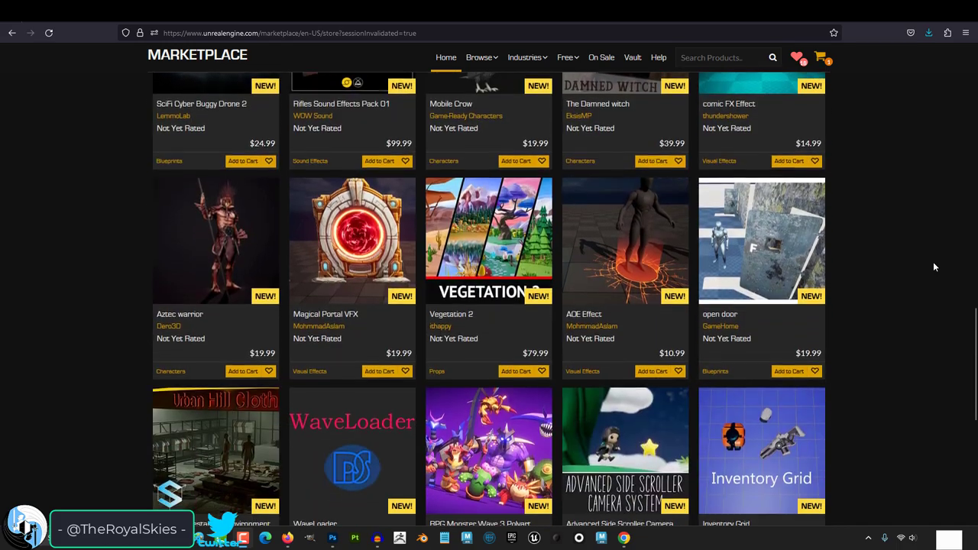
{"action": "scroll", "coordinate": [933, 262], "scroll_direction": "down", "scroll_amount": 1}
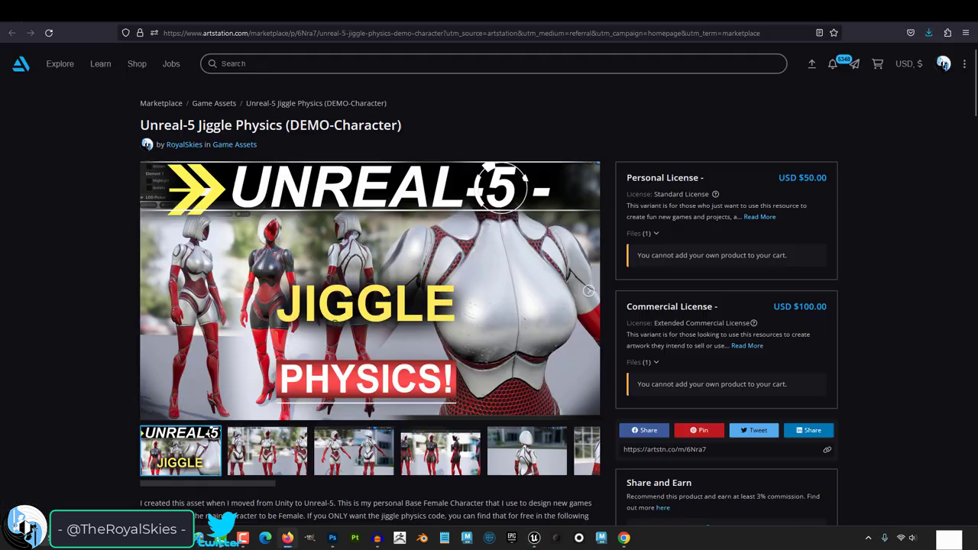
Step: Scroll the Jiggle Physics listing past the YouTube embed and description to the Personal License Includes list
{"action": "scroll", "coordinate": [335, 323], "scroll_direction": "down", "scroll_amount": 3}
{"action": "scroll", "coordinate": [334, 323], "scroll_direction": "down", "scroll_amount": 4}
{"action": "scroll", "coordinate": [334, 324], "scroll_direction": "down", "scroll_amount": 1}
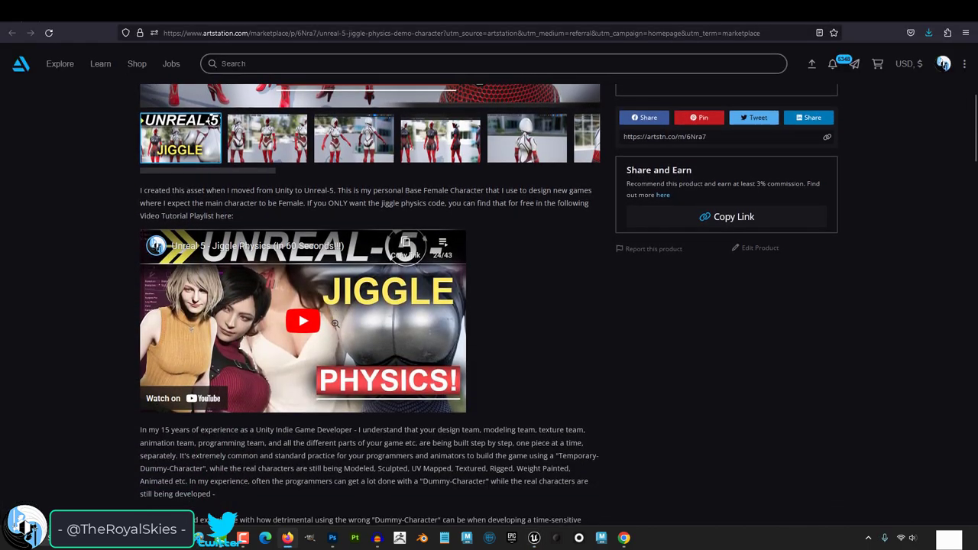
{"action": "scroll", "coordinate": [334, 323], "scroll_direction": "down", "scroll_amount": 2}
{"action": "scroll", "coordinate": [335, 323], "scroll_direction": "down", "scroll_amount": 2}
{"action": "scroll", "coordinate": [334, 323], "scroll_direction": "down", "scroll_amount": 1}
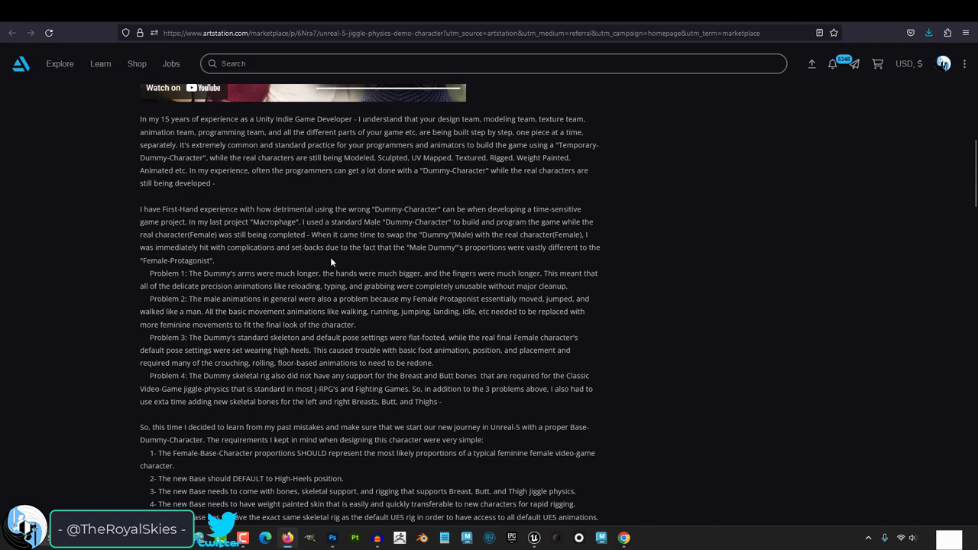
{"action": "scroll", "coordinate": [255, 184], "scroll_direction": "down", "scroll_amount": 2}
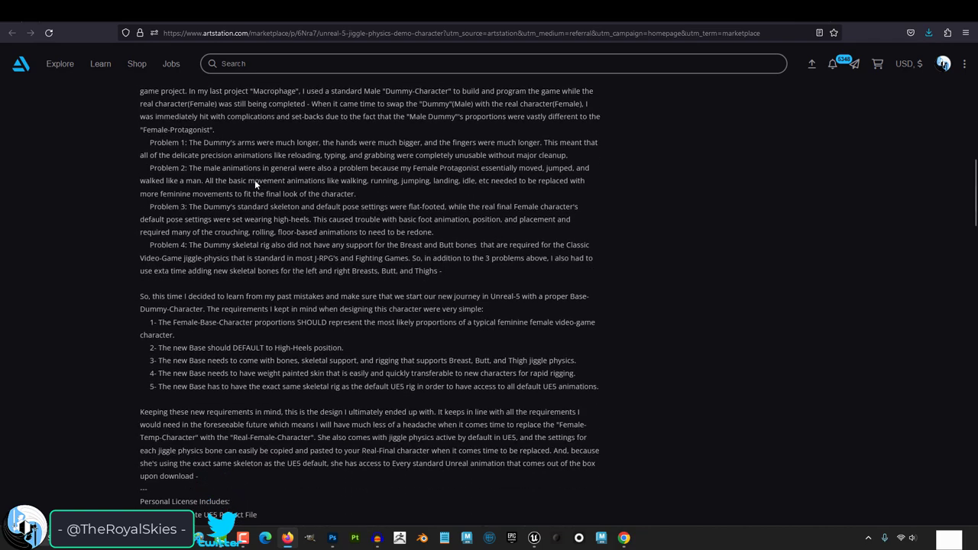
{"action": "scroll", "coordinate": [255, 184], "scroll_direction": "down", "scroll_amount": 1}
{"action": "scroll", "coordinate": [255, 179], "scroll_direction": "down", "scroll_amount": 2}
{"action": "scroll", "coordinate": [256, 180], "scroll_direction": "down", "scroll_amount": 2}
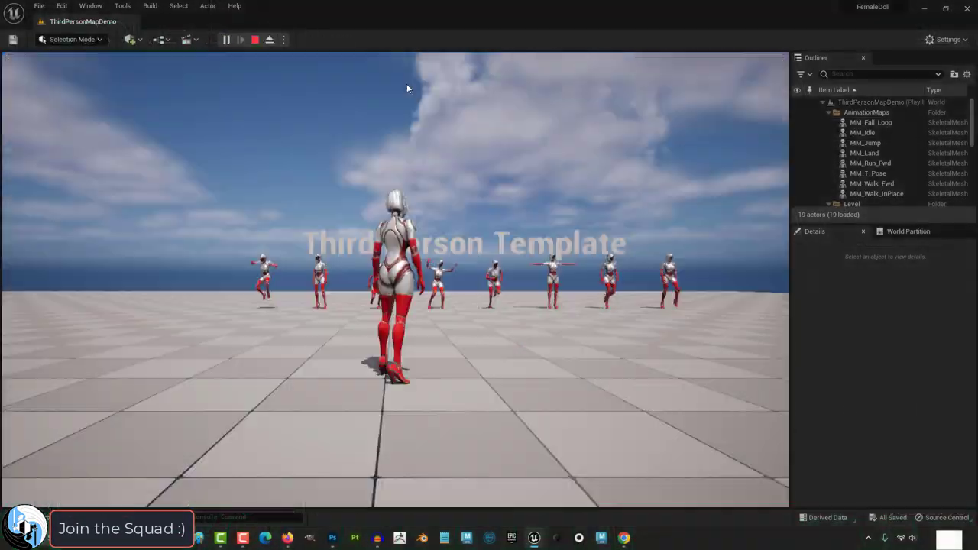
Step: Preview the doll playing MF_Idle, then switch its preview animation to MF_Run_Fwd
{"action": "left_click", "coordinate": [509, 106]}
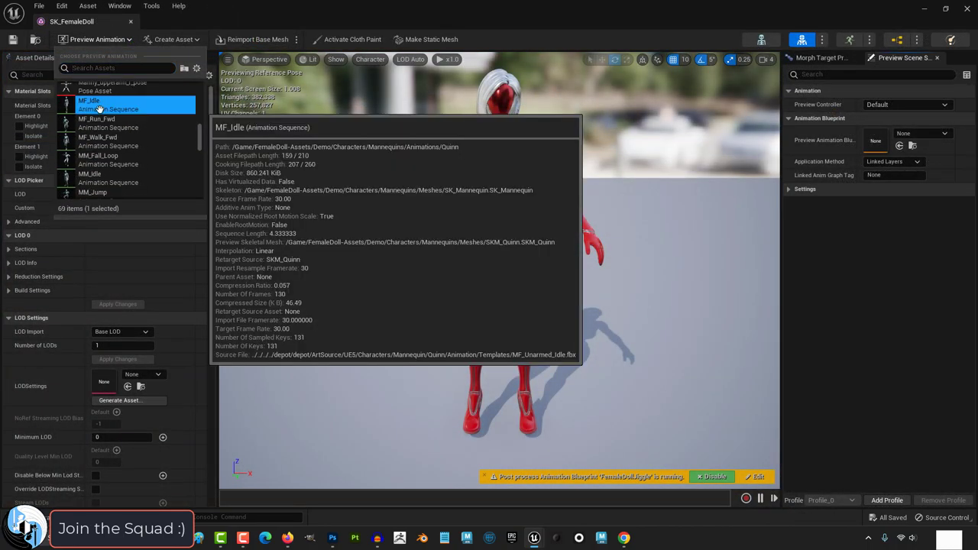
{"action": "left_click", "coordinate": [99, 109]}
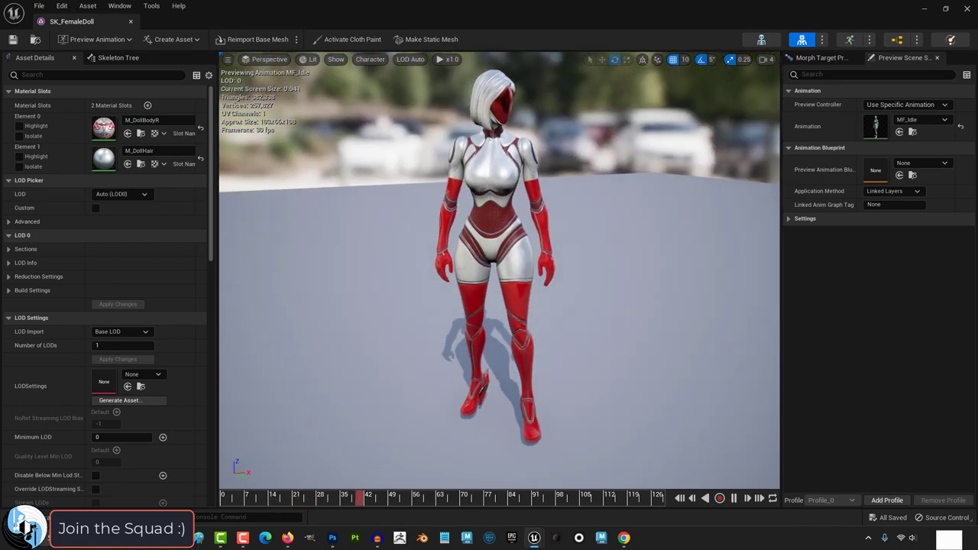
{"action": "left_click", "coordinate": [95, 39]}
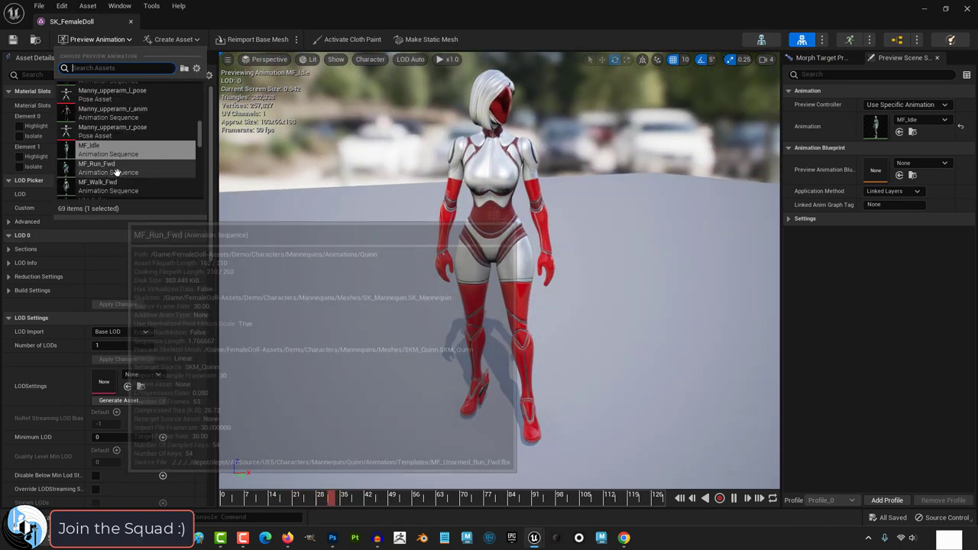
{"action": "left_click", "coordinate": [107, 165]}
Step: Orbit low around the running doll's hips and legs and select the right thigh twist joint
{"action": "mouse_move", "coordinate": [656, 314]}
{"action": "left_mouse_down"}
{"action": "mouse_move", "coordinate": [596, 298]}
{"action": "mouse_move", "coordinate": [497, 298]}
{"action": "left_mouse_up"}
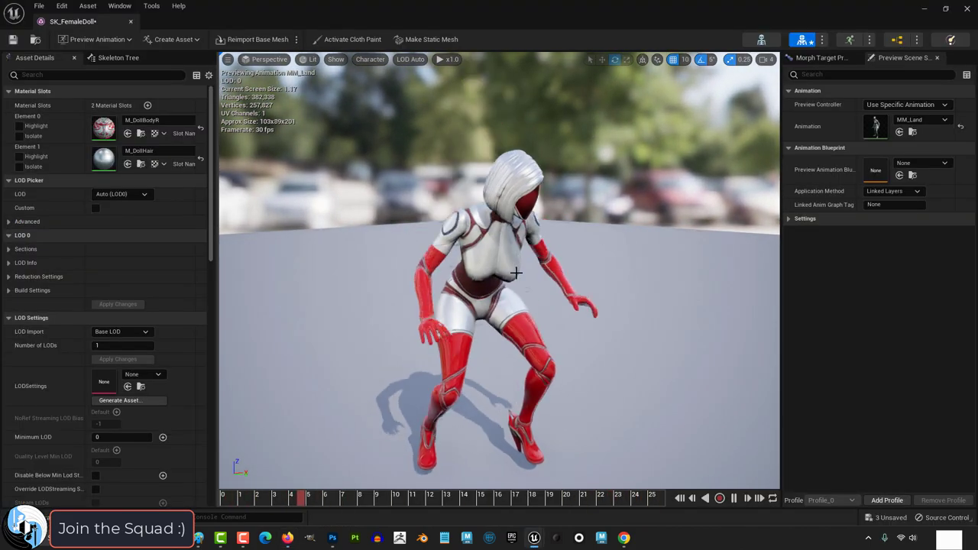
{"action": "left_click_drag", "start_coordinate": [515, 306], "coordinate": [508, 210], "text": "alt"}
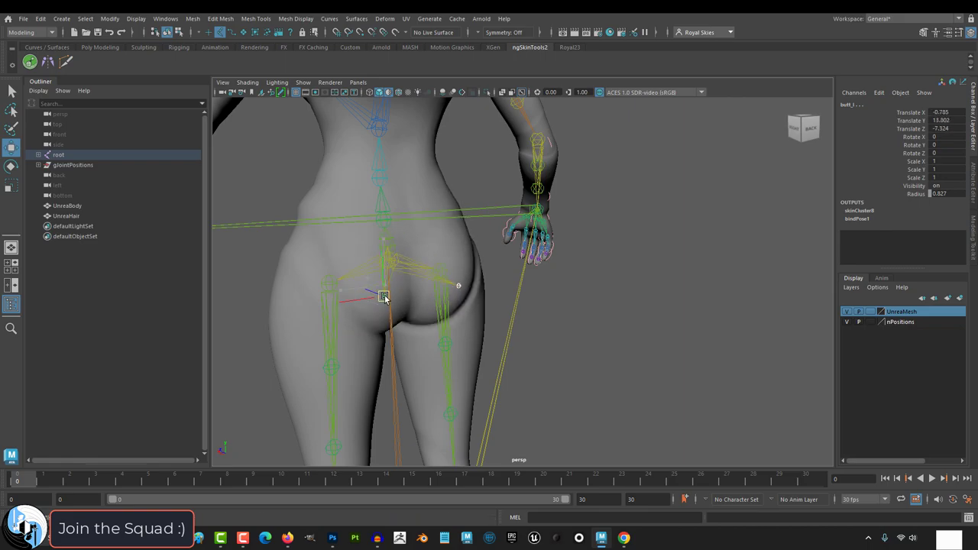
{"action": "left_click_drag", "start_coordinate": [408, 304], "coordinate": [353, 315], "text": "alt"}
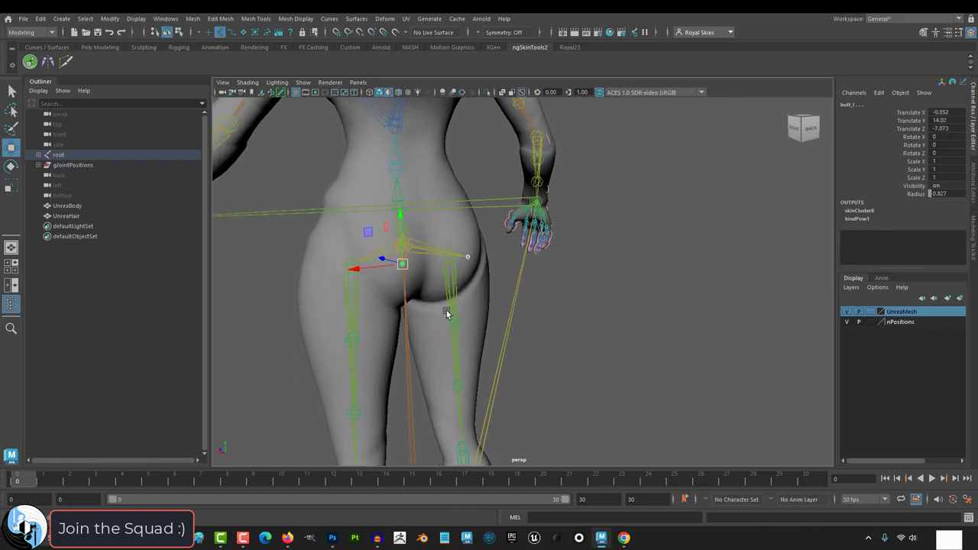
{"action": "left_click", "coordinate": [450, 290]}
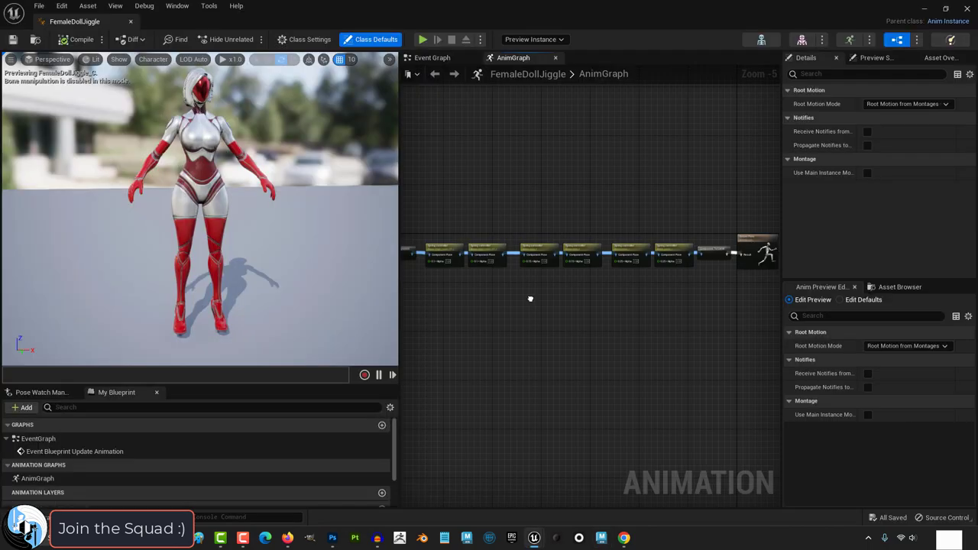
Step: Look down on the doll, inspect the second Spring Controller node's Details, then open the MayaRig folder
{"action": "scroll", "coordinate": [533, 297], "scroll_direction": "down", "scroll_amount": 2}
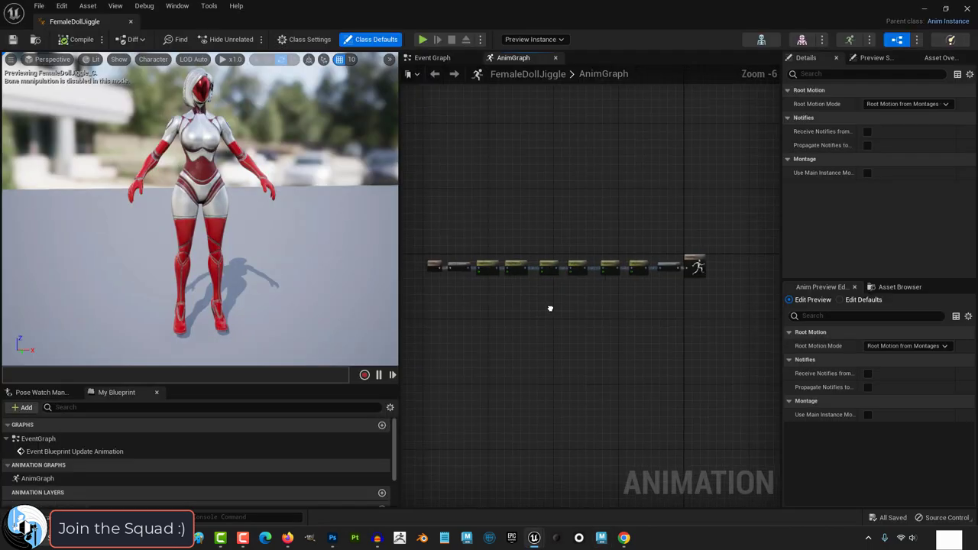
{"action": "left_click_drag", "start_coordinate": [257, 235], "coordinate": [193, 193], "text": "alt"}
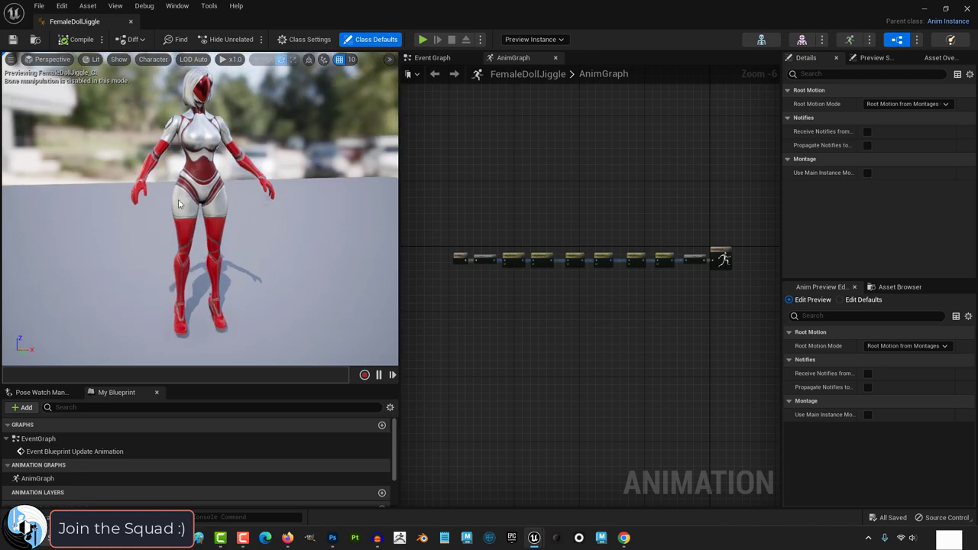
{"action": "scroll", "coordinate": [623, 299], "scroll_direction": "up", "scroll_amount": 5}
{"action": "left_click", "coordinate": [598, 229]}
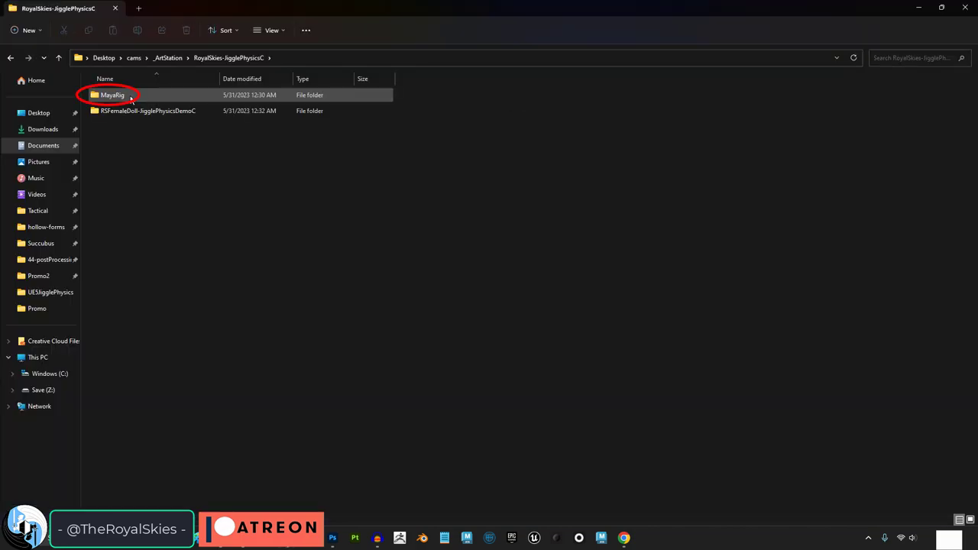
{"action": "double_click", "coordinate": [133, 96]}
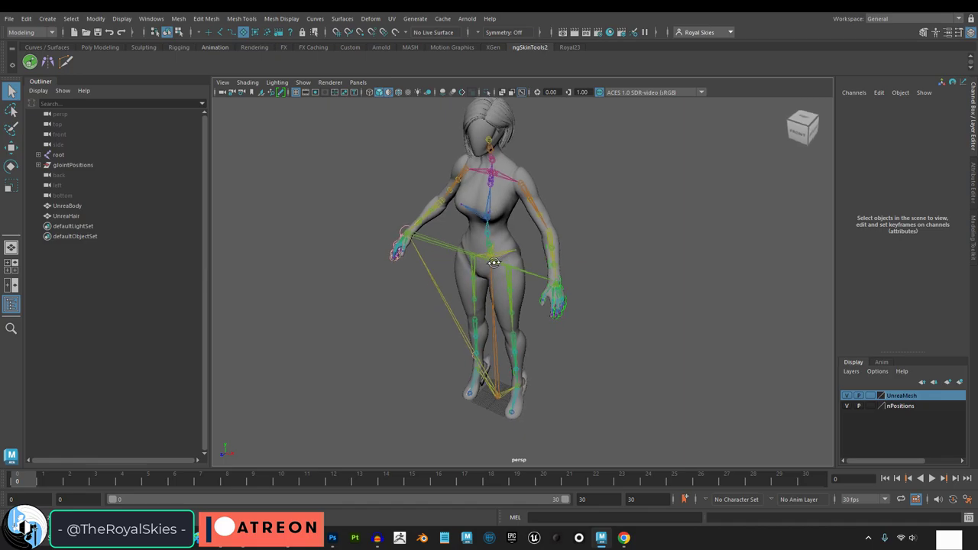
{"action": "mouse_move", "coordinate": [494, 262]}
{"action": "left_mouse_down", "text": "alt"}
{"action": "mouse_move", "coordinate": [387, 255]}
{"action": "mouse_move", "coordinate": [249, 216]}
{"action": "mouse_move", "coordinate": [170, 219]}
{"action": "mouse_move", "coordinate": [78, 247]}
{"action": "left_mouse_up", "text": "alt"}
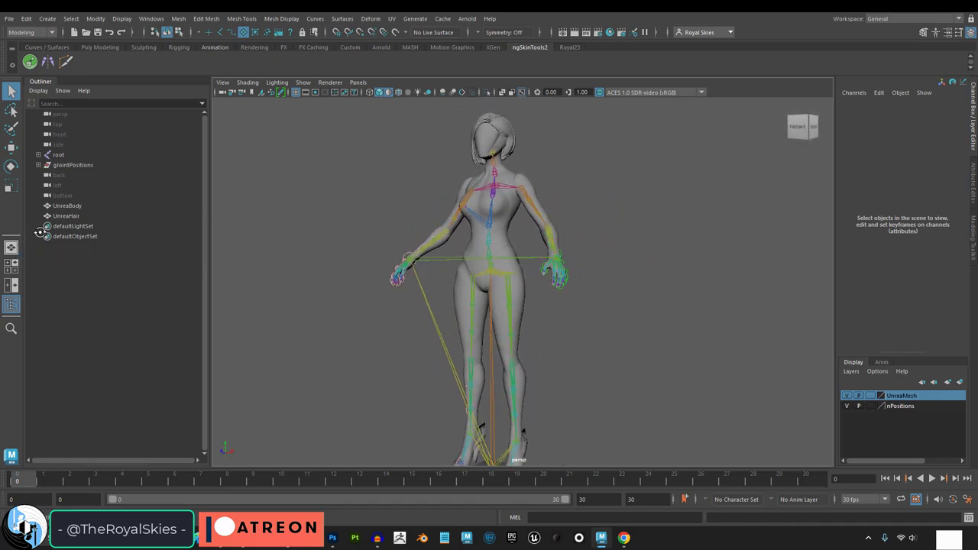
{"action": "mouse_move", "coordinate": [150, 216]}
{"action": "left_mouse_down", "text": "alt"}
{"action": "mouse_move", "coordinate": [290, 207]}
{"action": "mouse_move", "coordinate": [447, 225]}
{"action": "left_mouse_up", "text": "alt"}
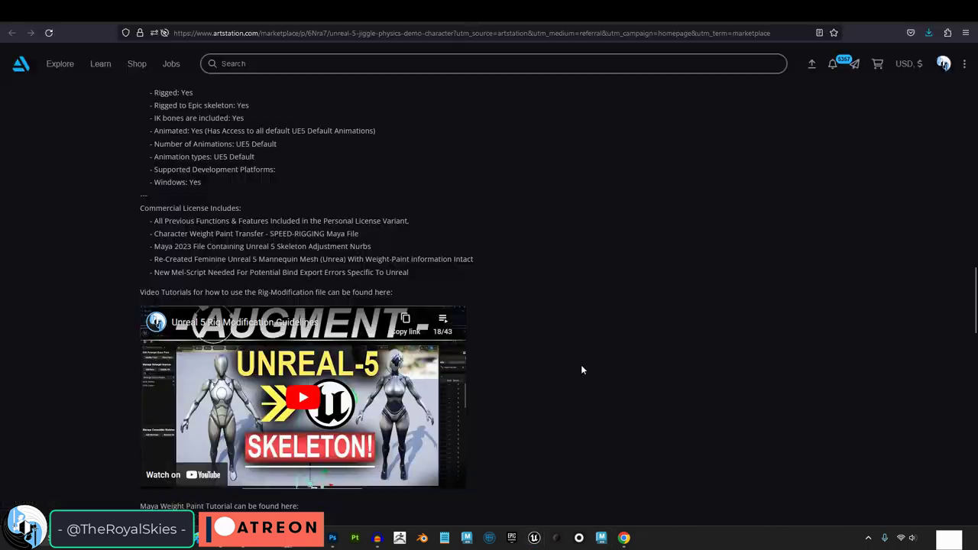
Step: Run the doll forward through ThirdPersonMapDemo with the W key
{"action": "scroll", "coordinate": [583, 365], "scroll_direction": "down", "scroll_amount": 5}
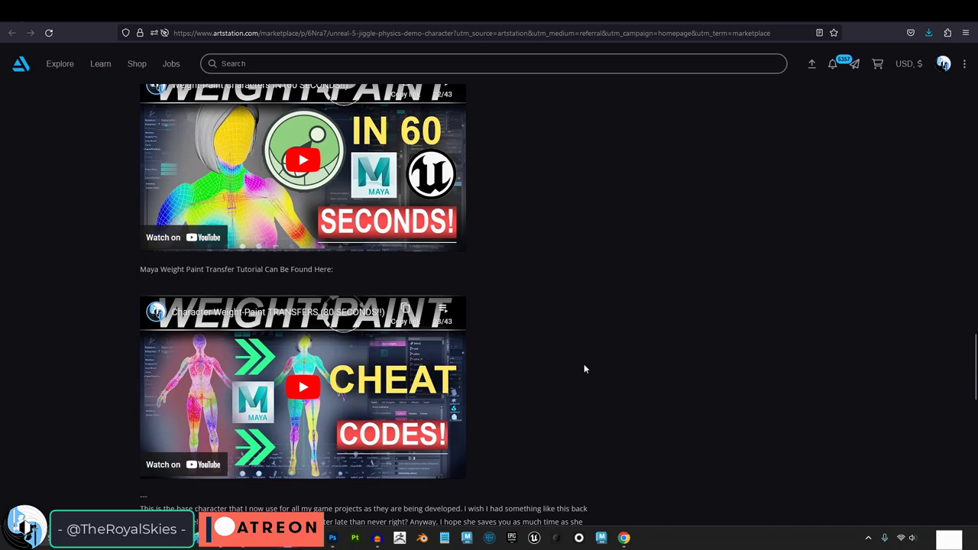
{"action": "scroll", "coordinate": [589, 367], "scroll_direction": "down", "scroll_amount": 3}
{"action": "scroll", "coordinate": [589, 367], "scroll_direction": "up", "scroll_amount": 3}
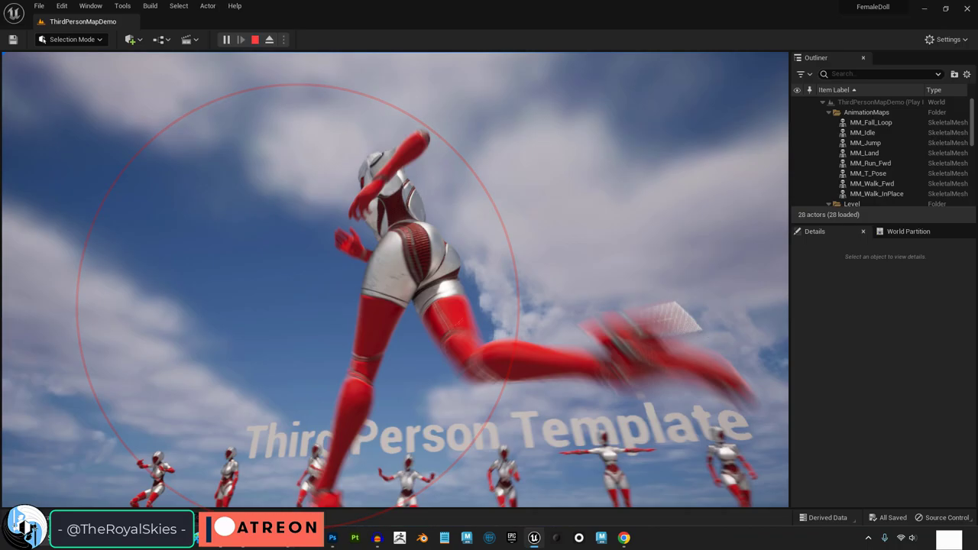
{"action": "key", "text": "w"}
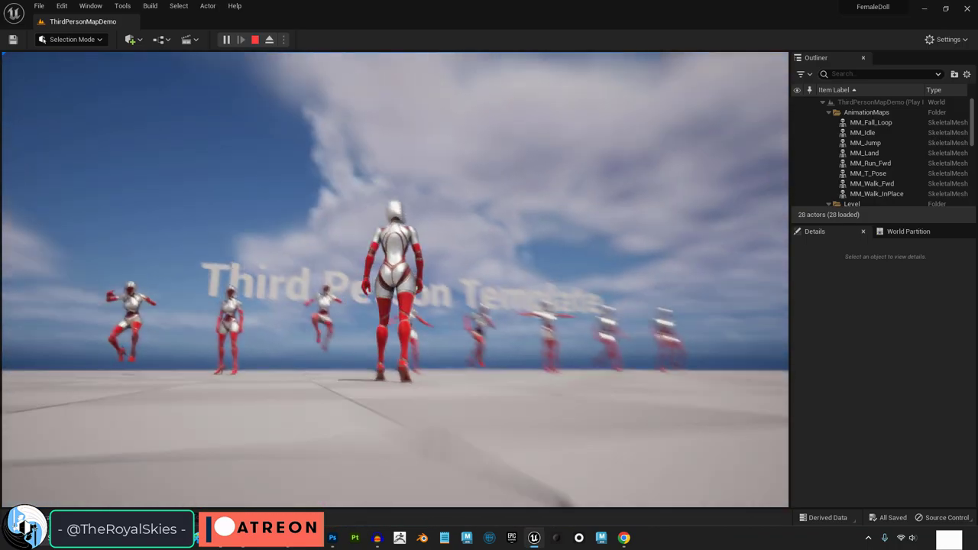